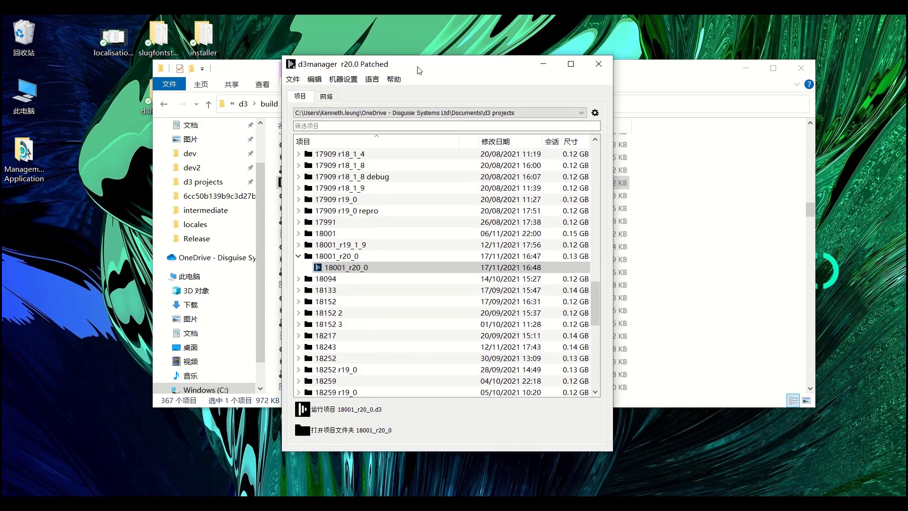
- Choose Chinese as the interface language and run project 18001_r20_0 from d3manager
click(373, 80)
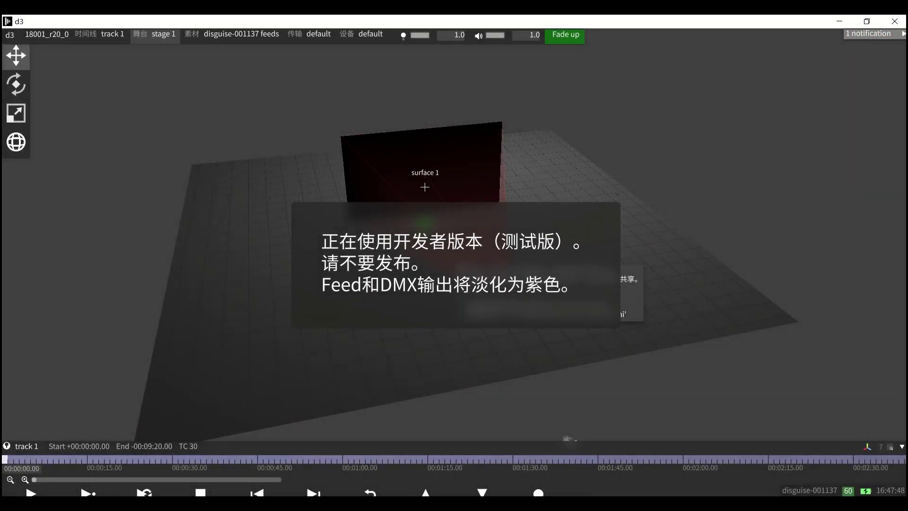
- Inspect the surface 1 and stage 1 editors in Chinese, then quit d3 with Alt+F4
drag(424, 187, 490, 184)
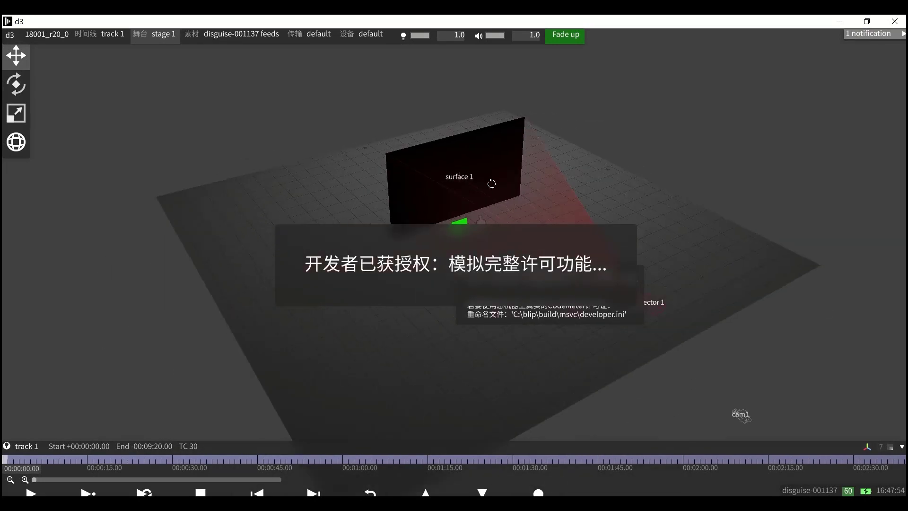
click(499, 137)
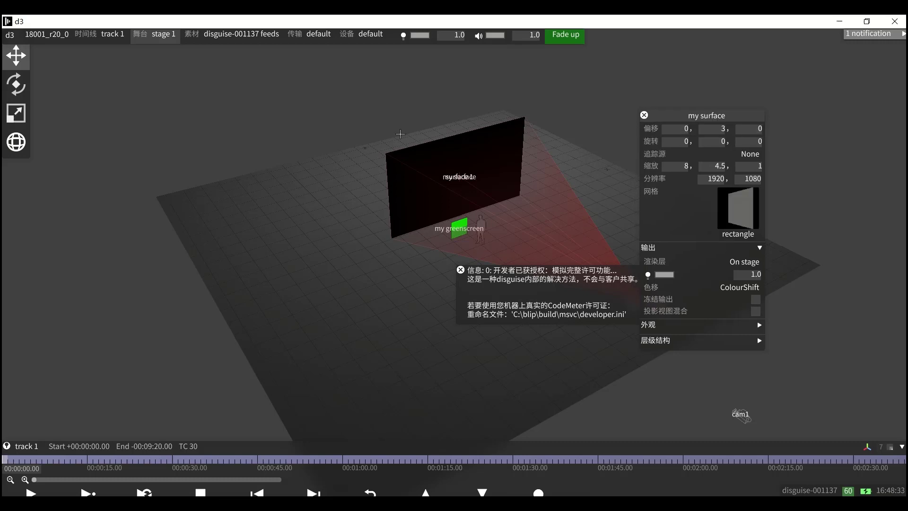
click(147, 37)
drag(147, 53, 152, 86)
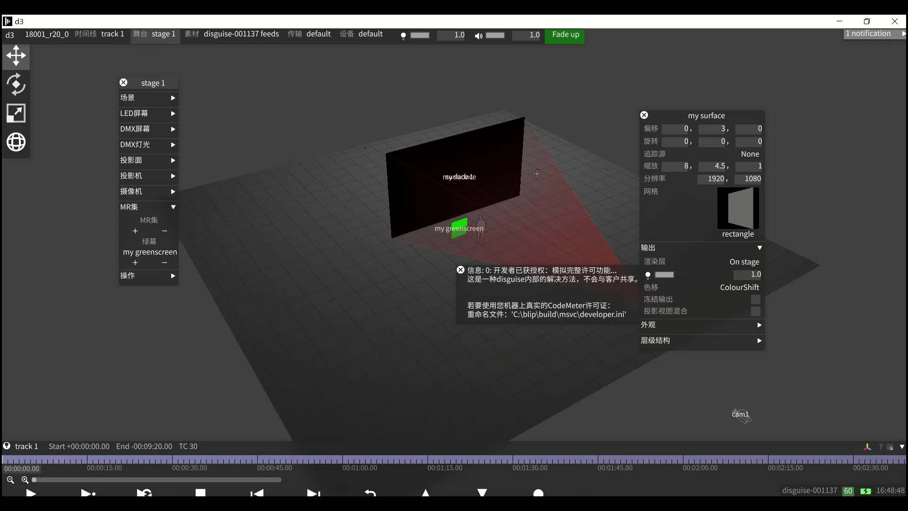
key(alt+F4)
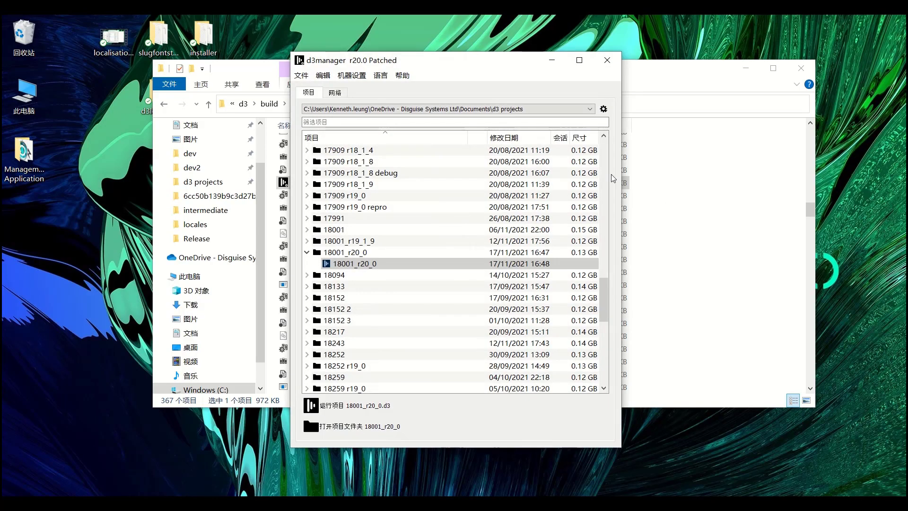
- Switch d3manager's language to Deutsch and relaunch project 18001_r20_0
drag(487, 69, 477, 73)
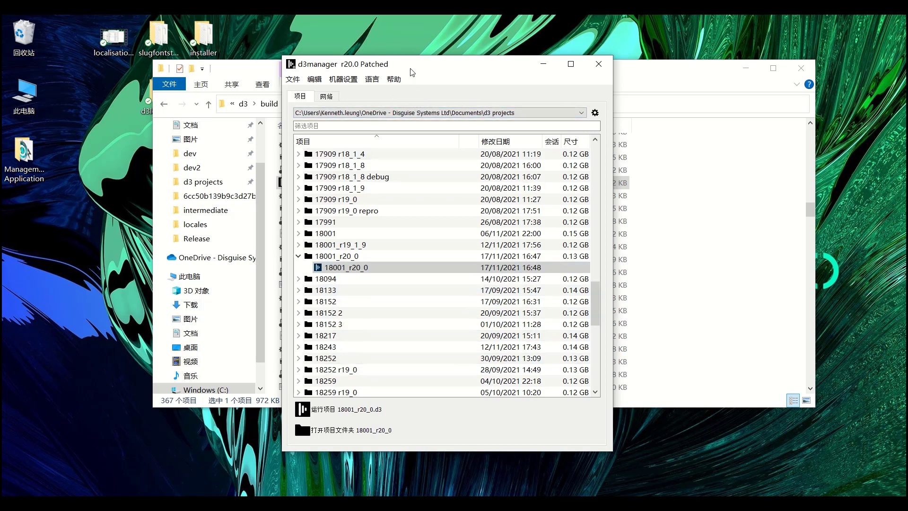
click(372, 79)
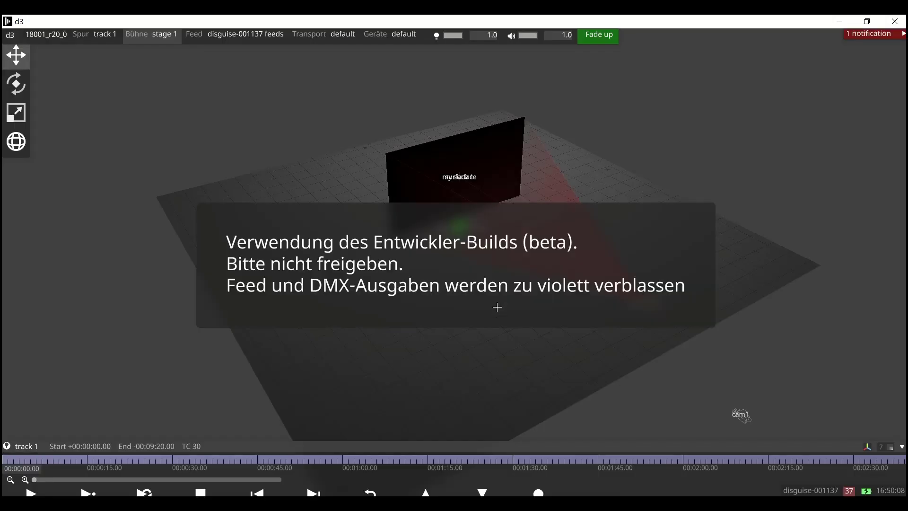
- Open the Bühne stage 1 editor and then the my surface editor from a raised view
mouse_move(462, 211)
mouse_down()
mouse_move(395, 203)
mouse_move(465, 207)
mouse_up()
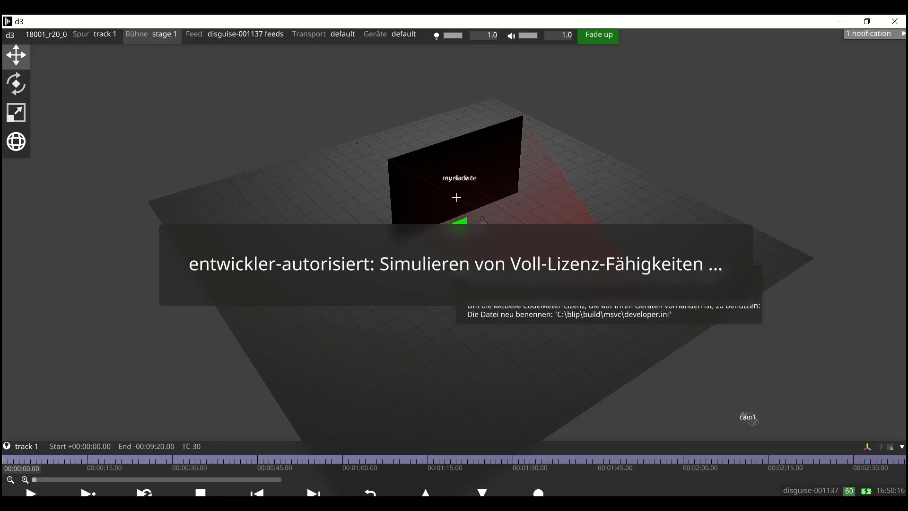
drag(456, 197, 399, 183)
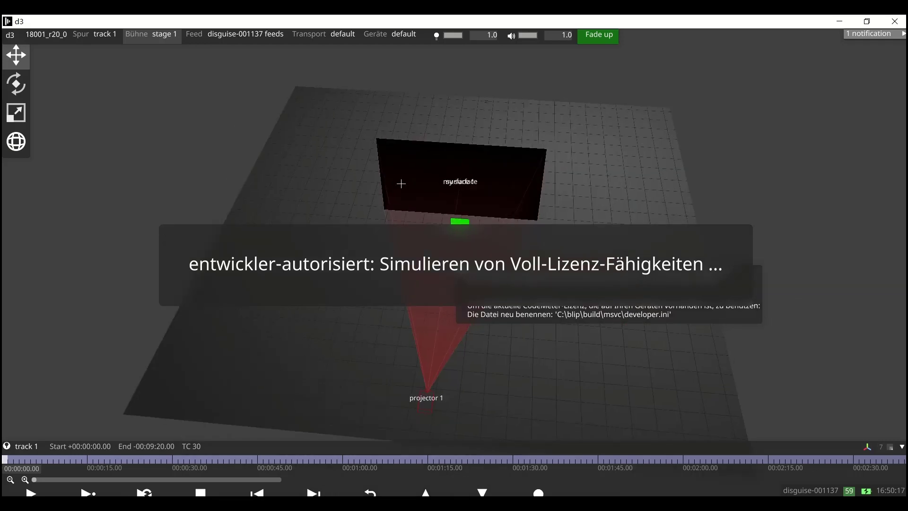
click(136, 36)
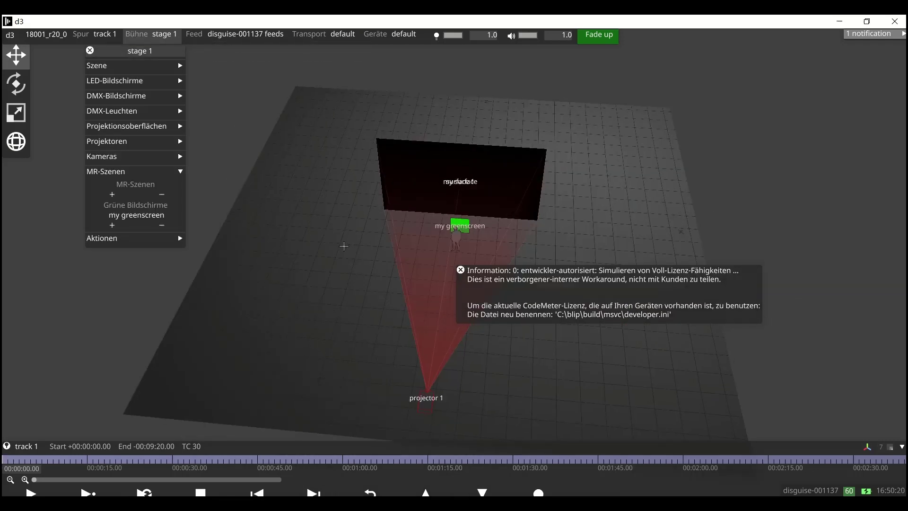
click(511, 172)
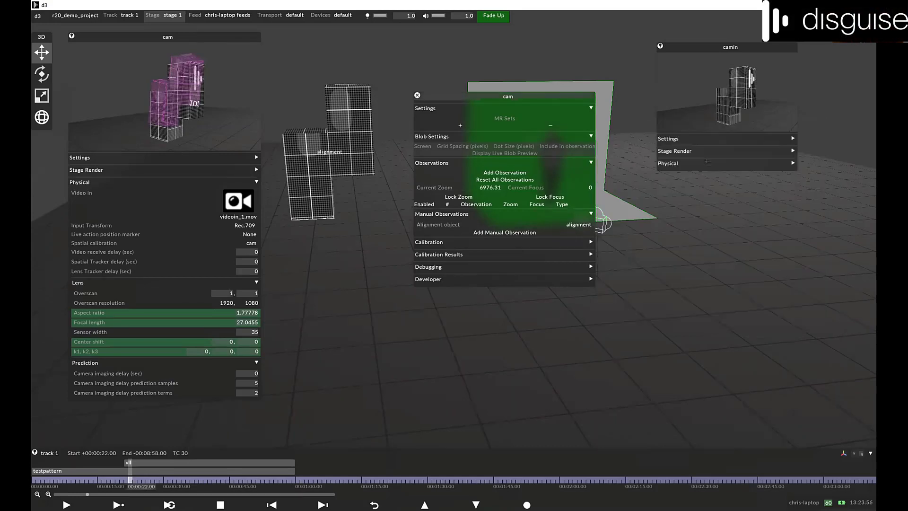
- Add a manual observation for cam and place the first alignment point on the camera image
click(488, 232)
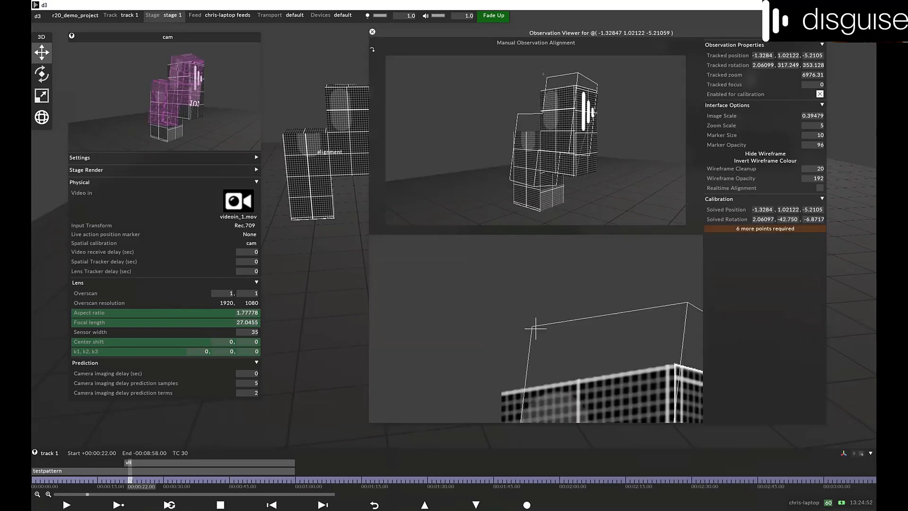
click(535, 328)
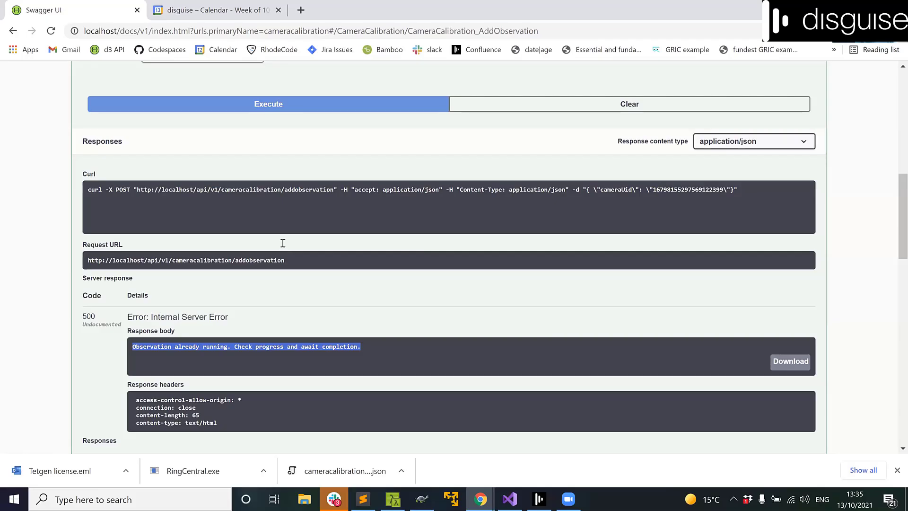
- Execute the addobservation request, then the List MR sets request in Swagger UI
scroll(283, 243, up, 1)
click(309, 169)
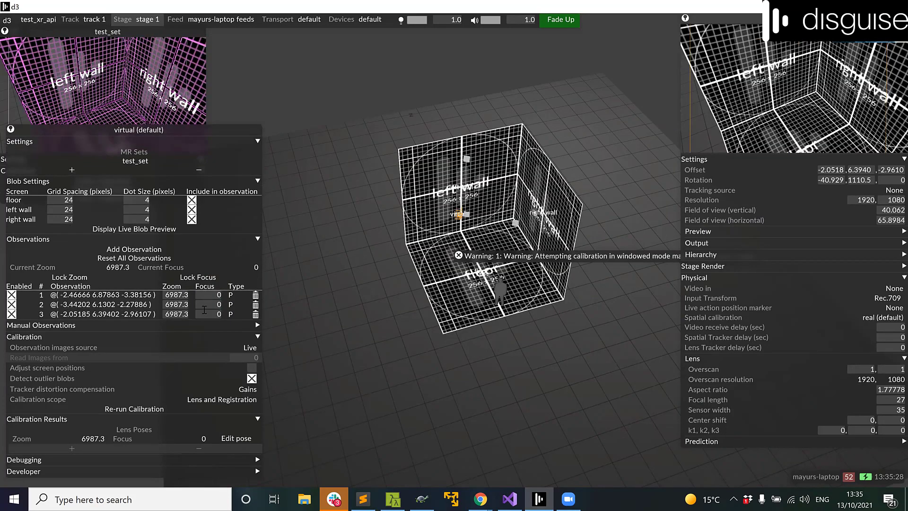
key(alt+Tab)
click(317, 314)
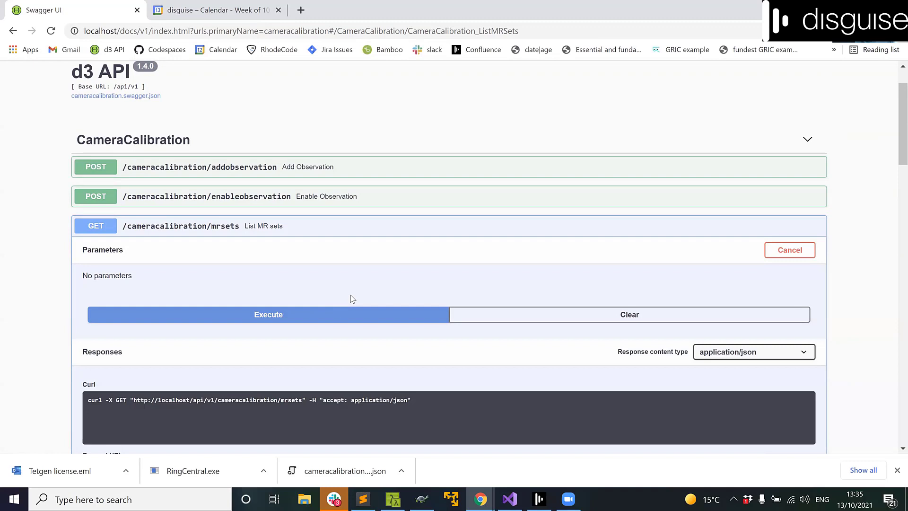
scroll(350, 298, down, 8)
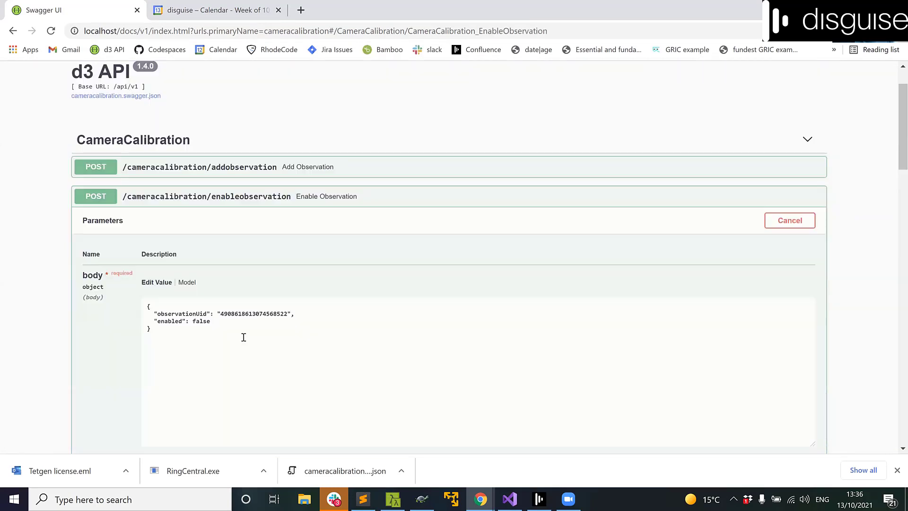
- Send enableobservation with a pasted observation id and enabled false, then return to d3
click(251, 255)
double_click(251, 256)
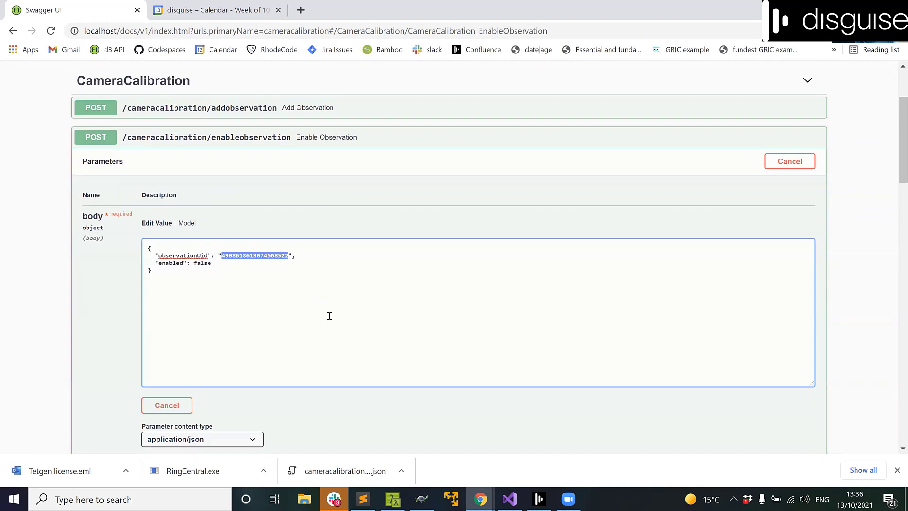
key(ctrl+v)
double_click(202, 264)
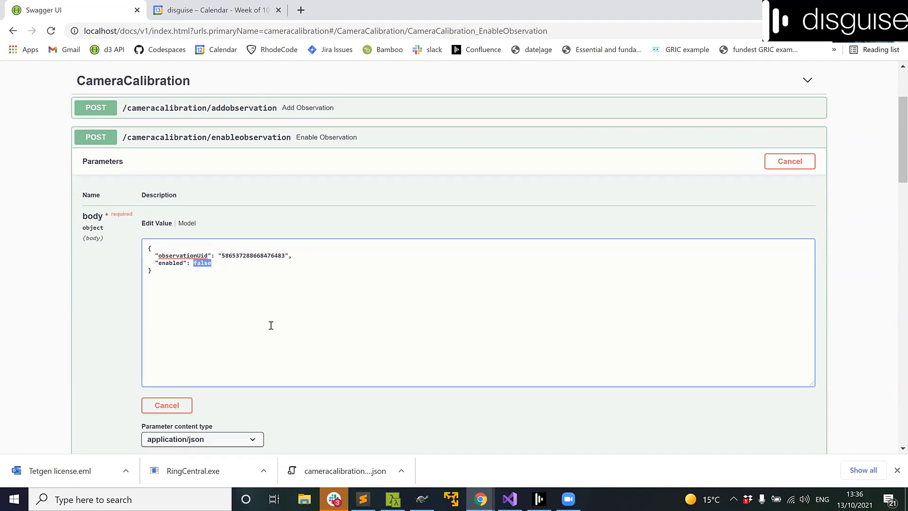
text(f)
scroll(285, 340, down, 3)
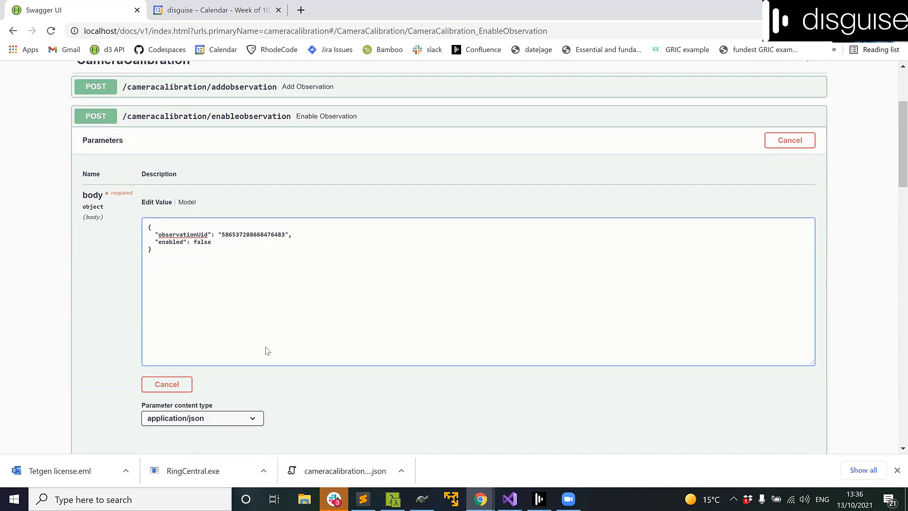
click(286, 371)
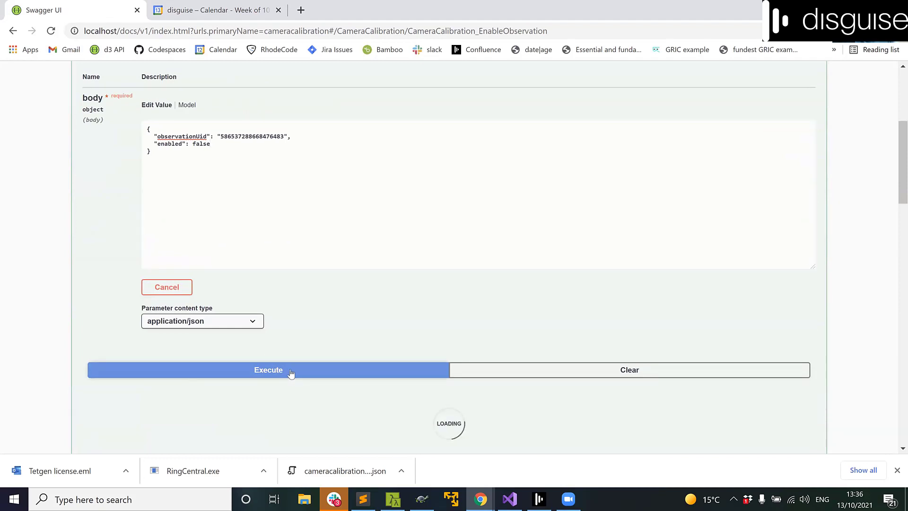
key(alt+Tab)
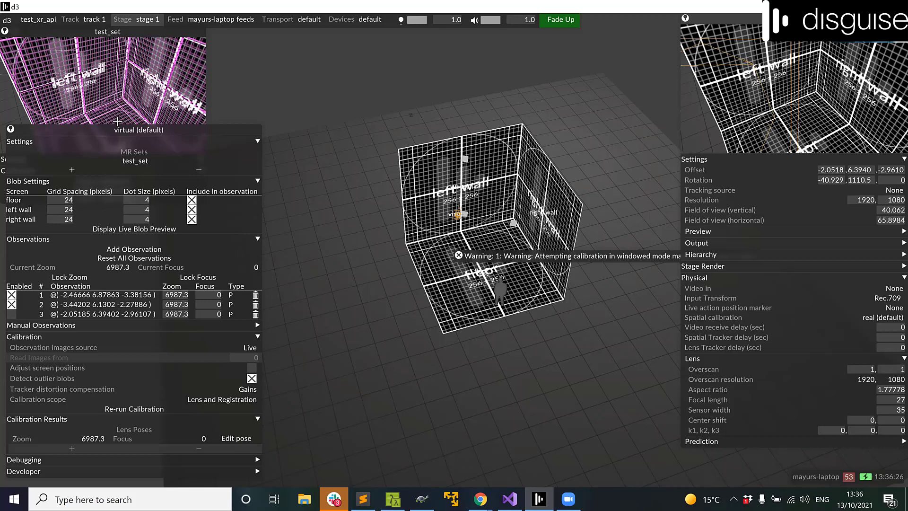
- Tick the Enabled checkbox for observation 3 in the Observations list
click(11, 314)
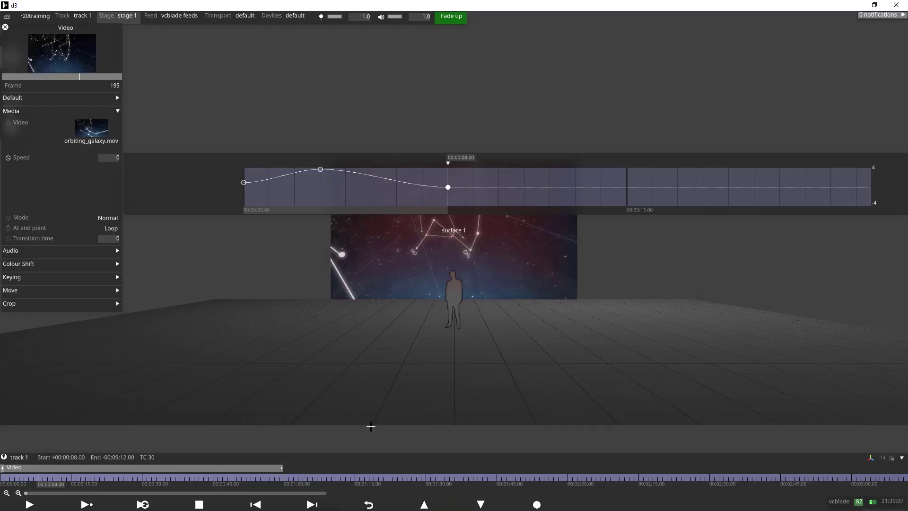
- Strip all Speed keyframes from orbiting_galaxy.mov and select its Speed value for editing
click(9, 157)
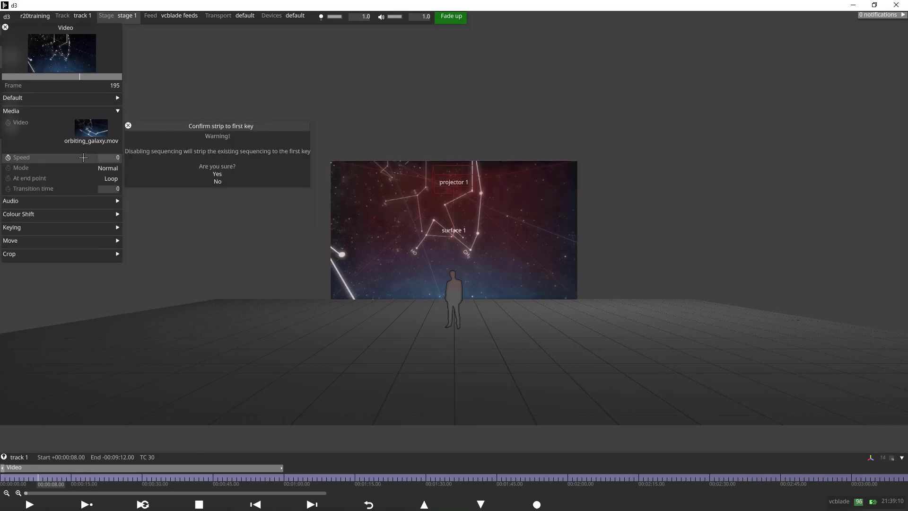
click(231, 177)
click(44, 159)
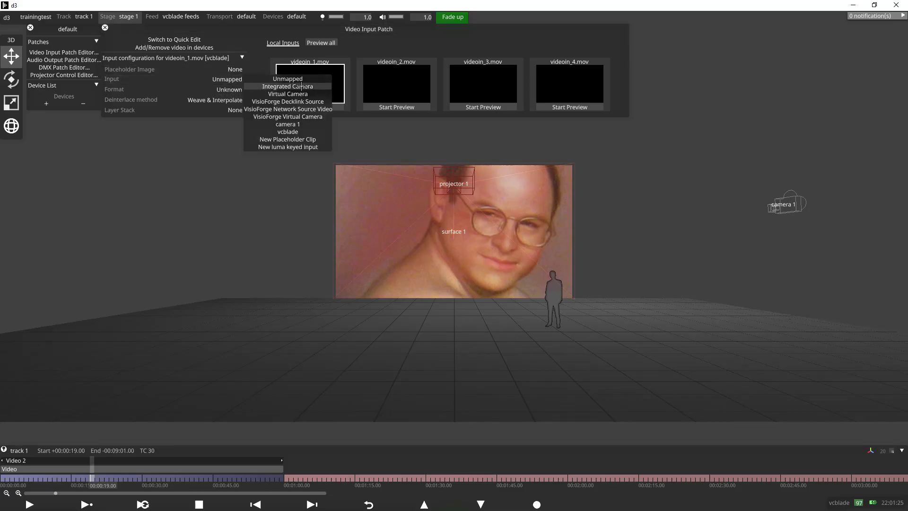
- Feed camera 1 into videoin_1.mov, start its preview, and create a layer stack named 'layer stack'
click(306, 125)
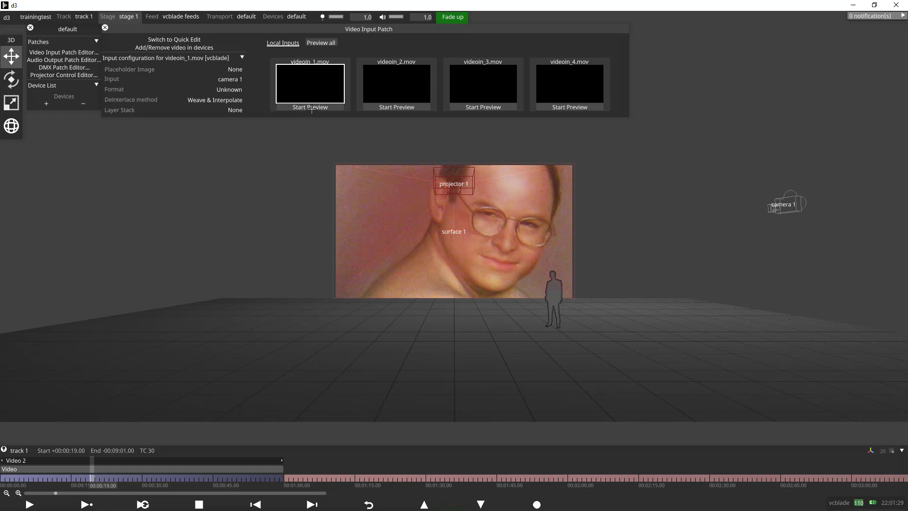
click(309, 109)
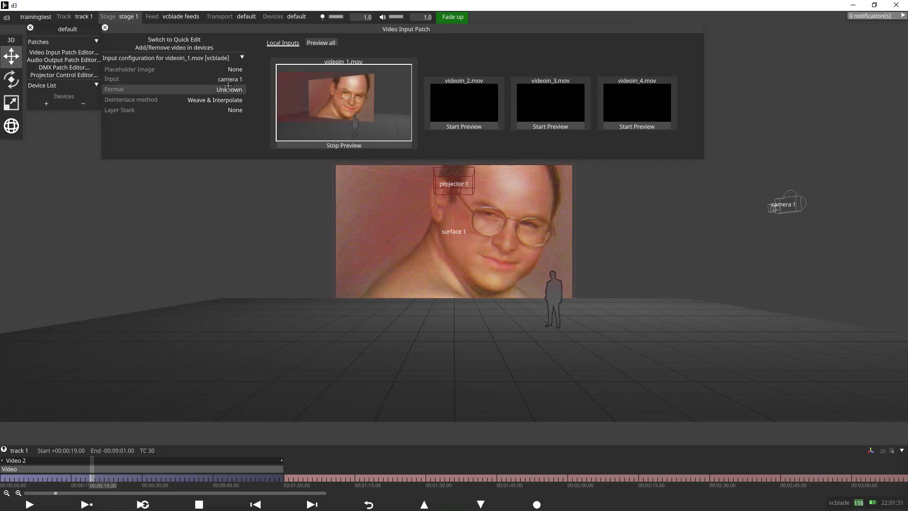
click(239, 112)
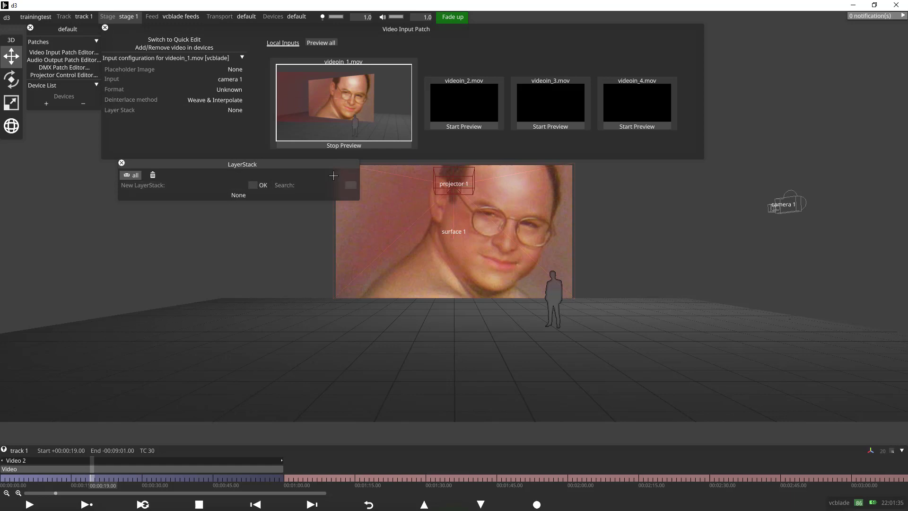
text(layer stack)
key(Return)
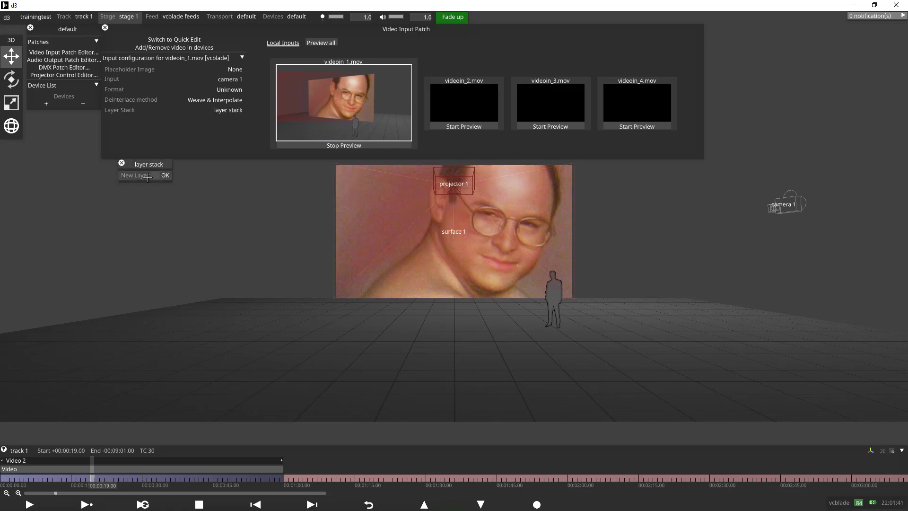
- Add a Blur effect layer named 'blur' to the stack and open its settings
text(blur)
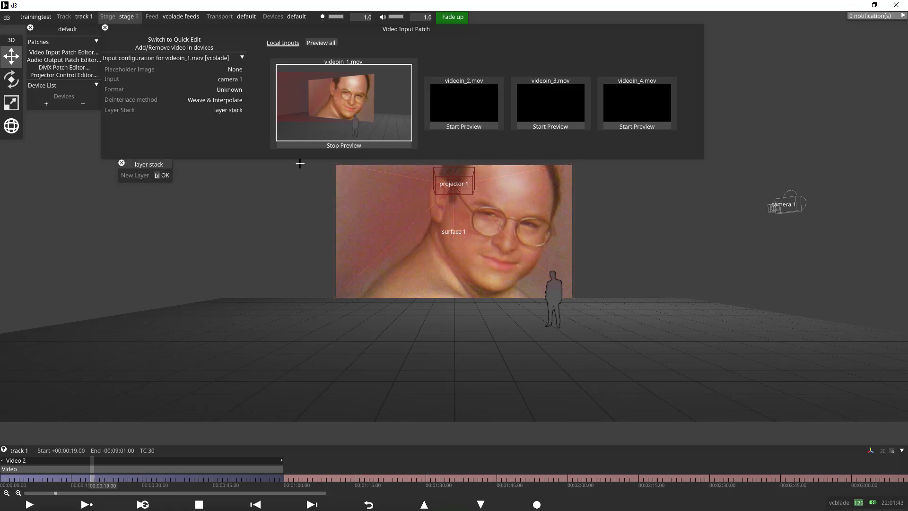
click(167, 176)
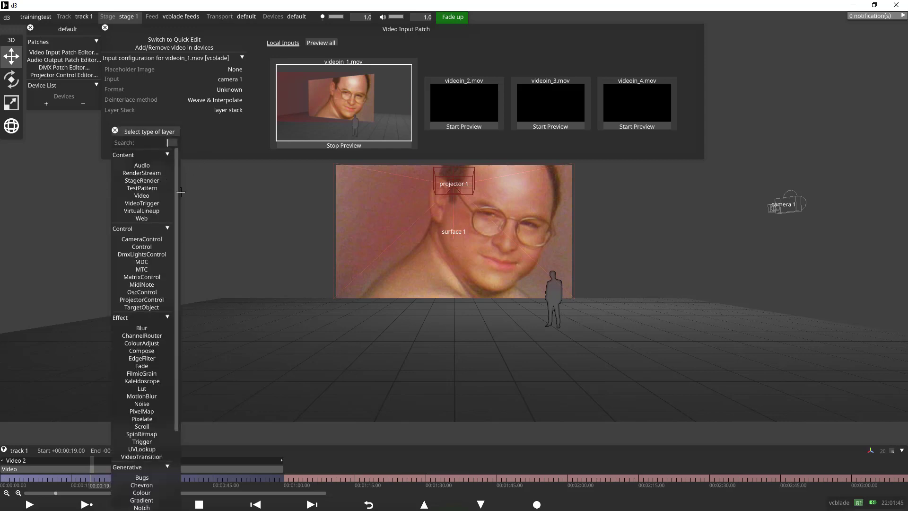
click(142, 328)
click(133, 189)
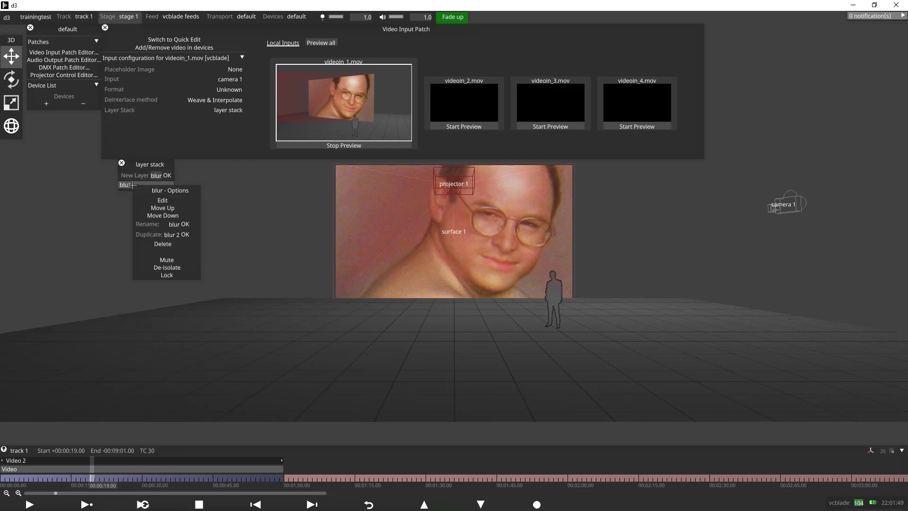
click(183, 203)
- Set the blur layer's Source Texture to videoin_1.mov with Radius 50
click(265, 301)
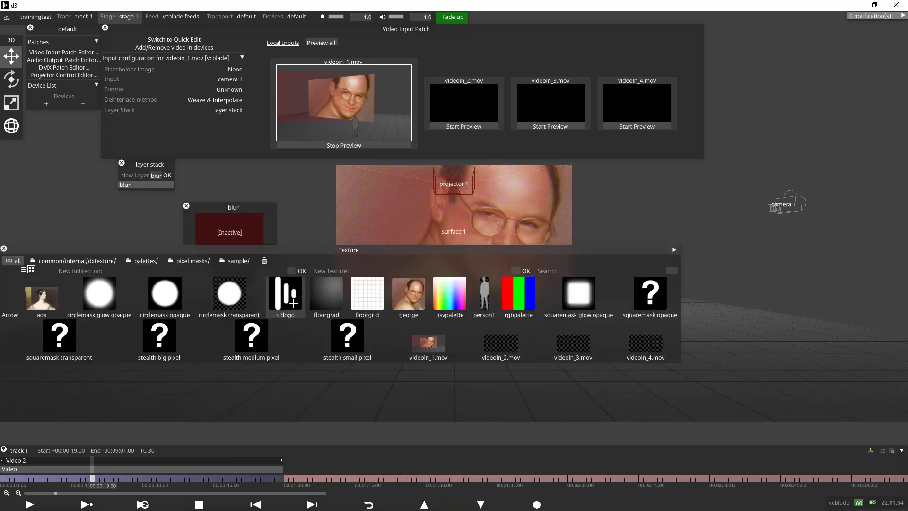
click(427, 350)
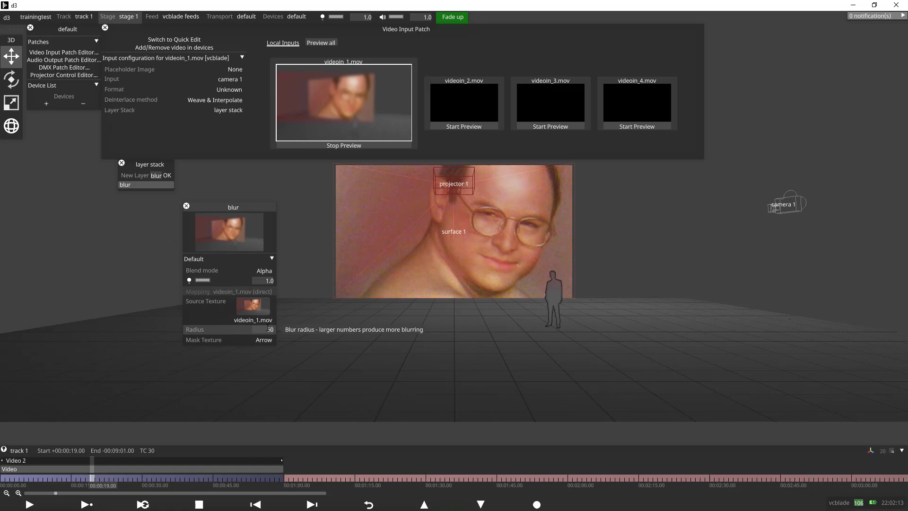
click(268, 329)
click(282, 327)
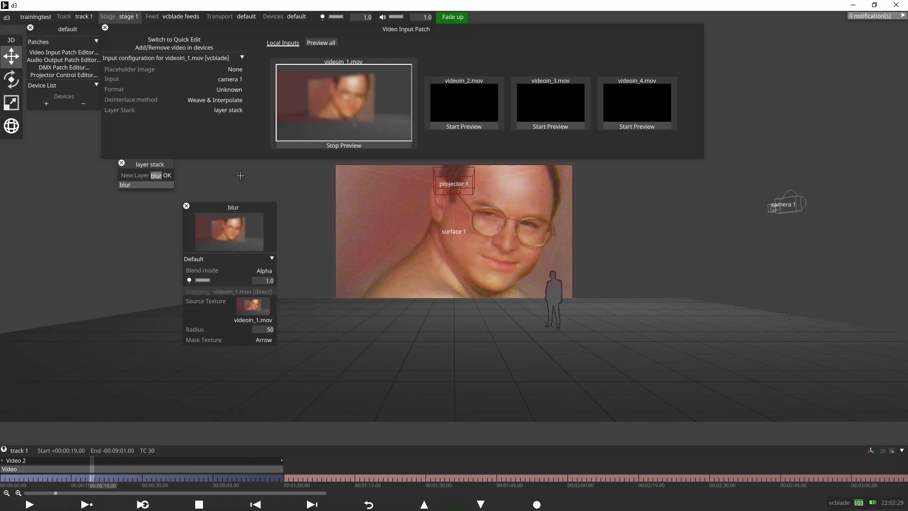
- Add a 'colour' layer sourcing videoin_1.mov with the Tungsten White Balance Preset
text(colour)
key(Return)
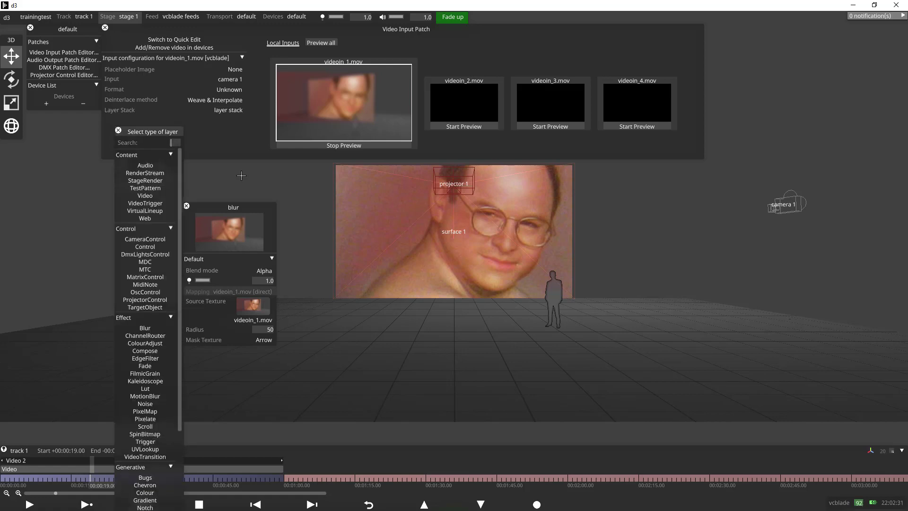
click(153, 350)
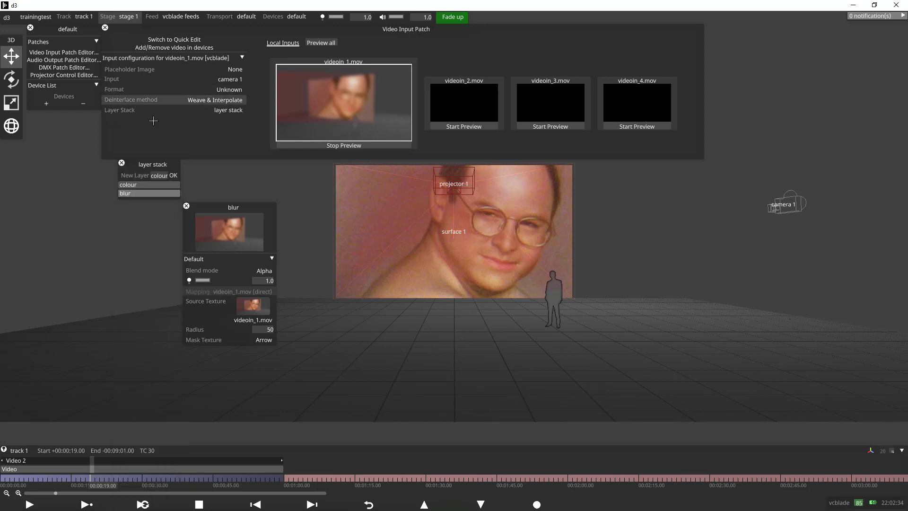
click(145, 187)
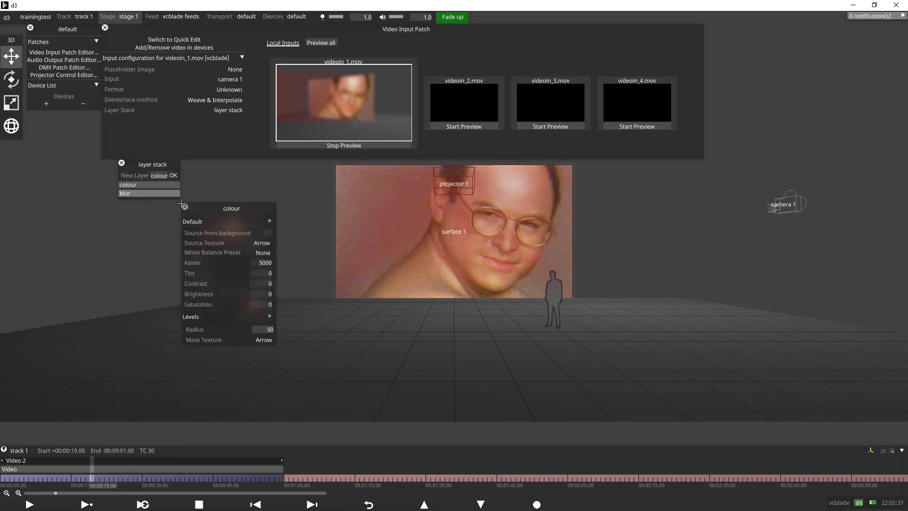
click(259, 242)
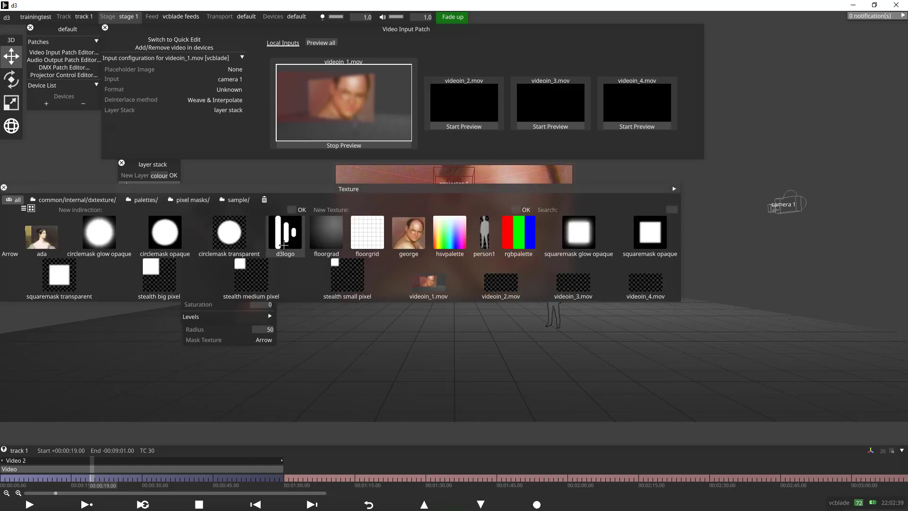
click(403, 292)
click(262, 310)
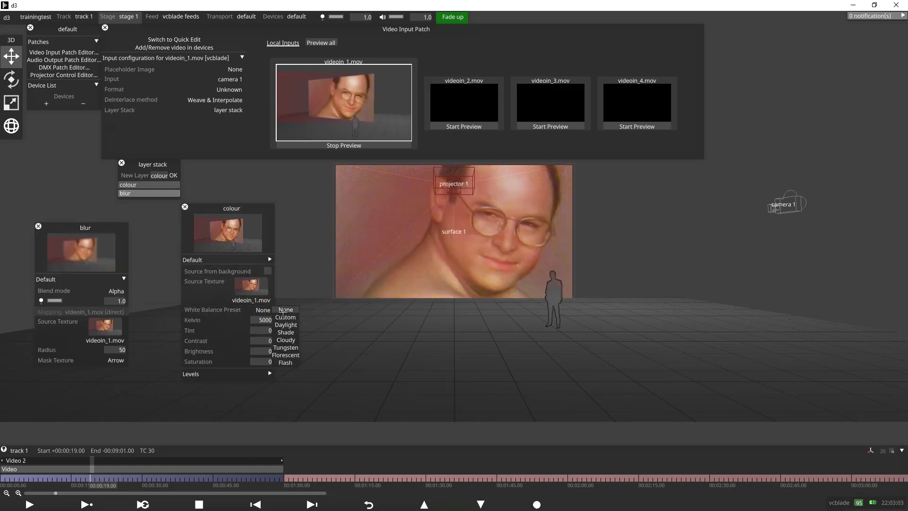
click(284, 348)
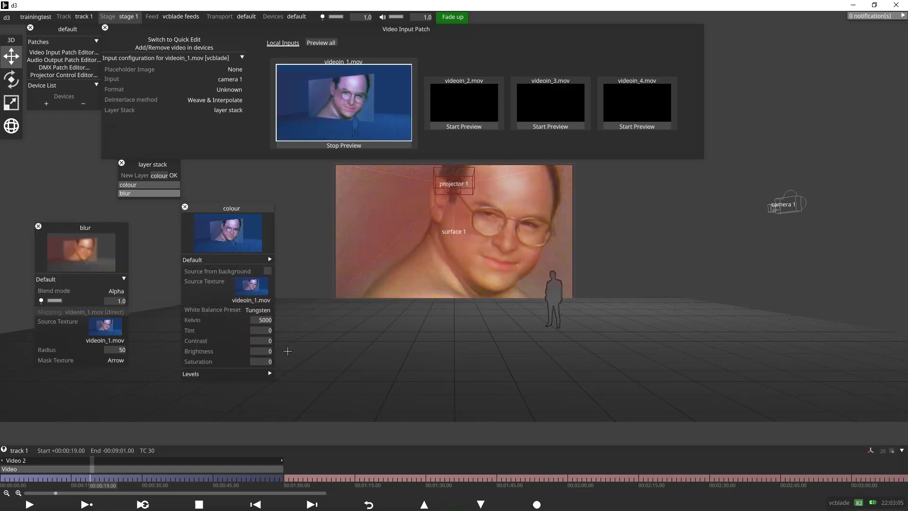